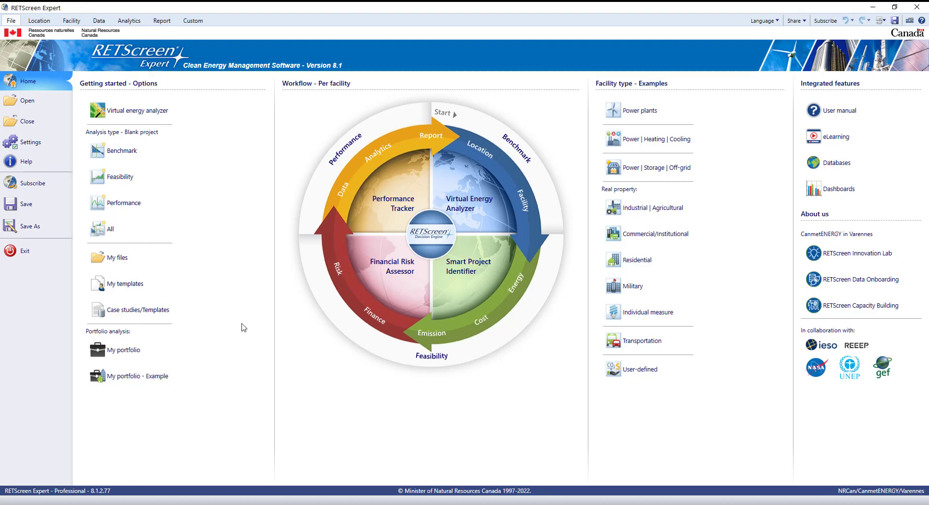
# Review the site reference conditions and the facility information.
pyautogui.click(40, 21)
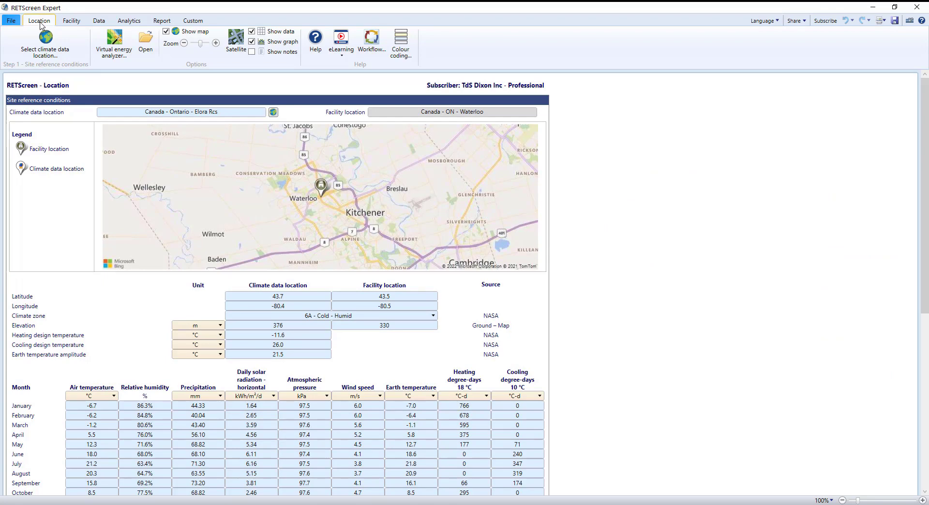
pyautogui.click(80, 24)
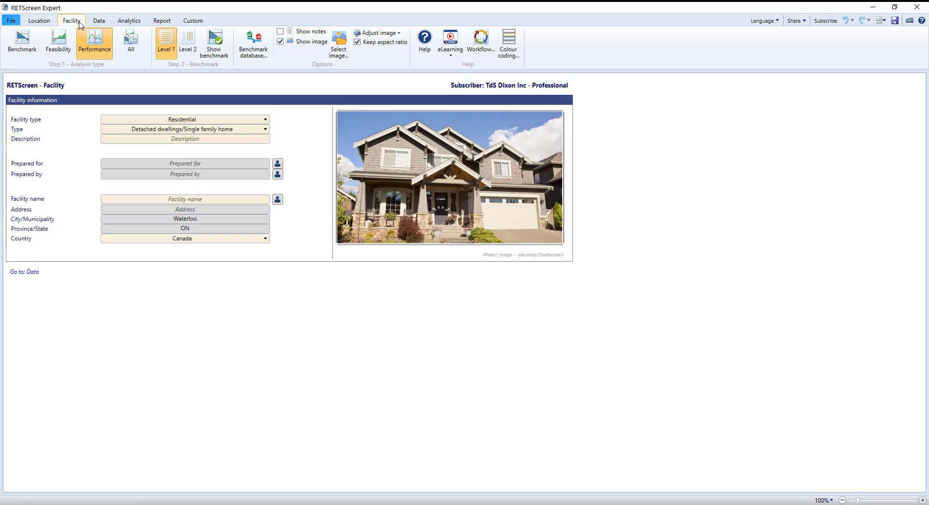
# Set up a new electricity consumption dataset in kWh and kW with sub-daily data enabled.
pyautogui.click(96, 21)
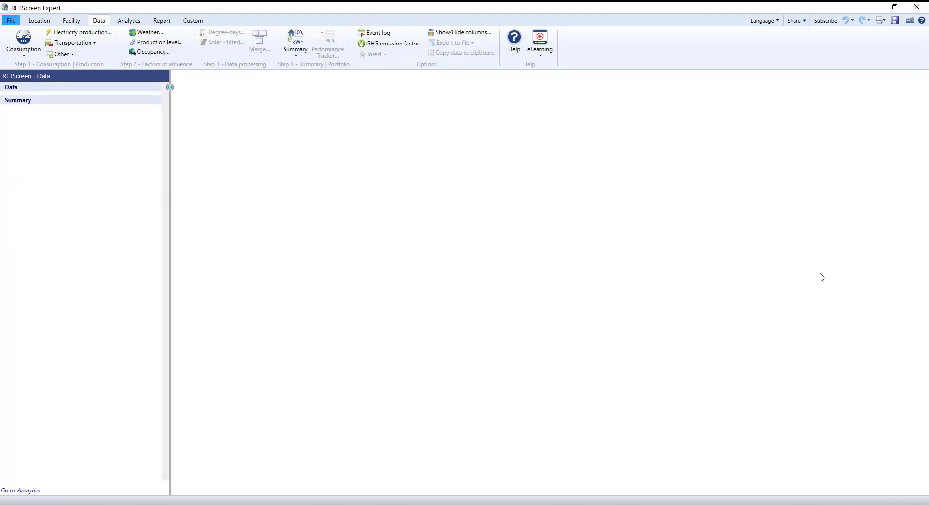
pyautogui.click(18, 57)
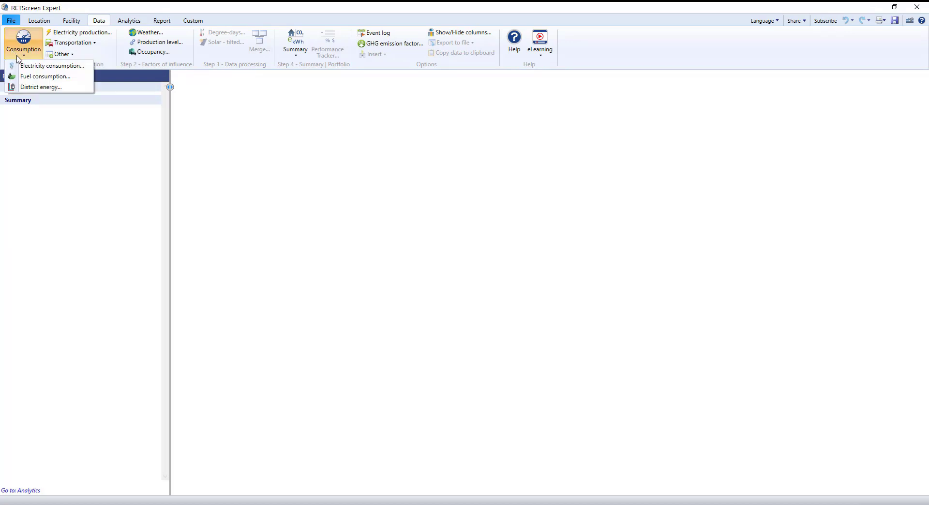
pyautogui.click(29, 67)
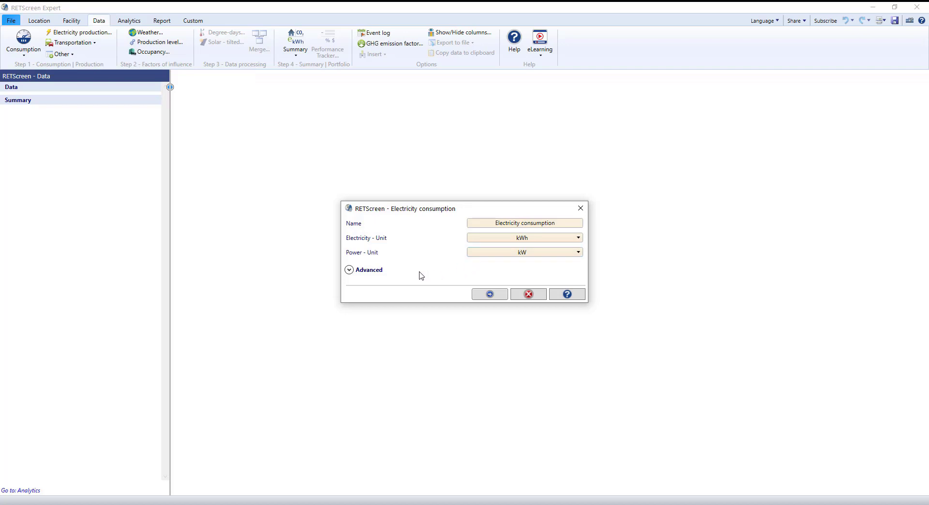
pyautogui.click(350, 272)
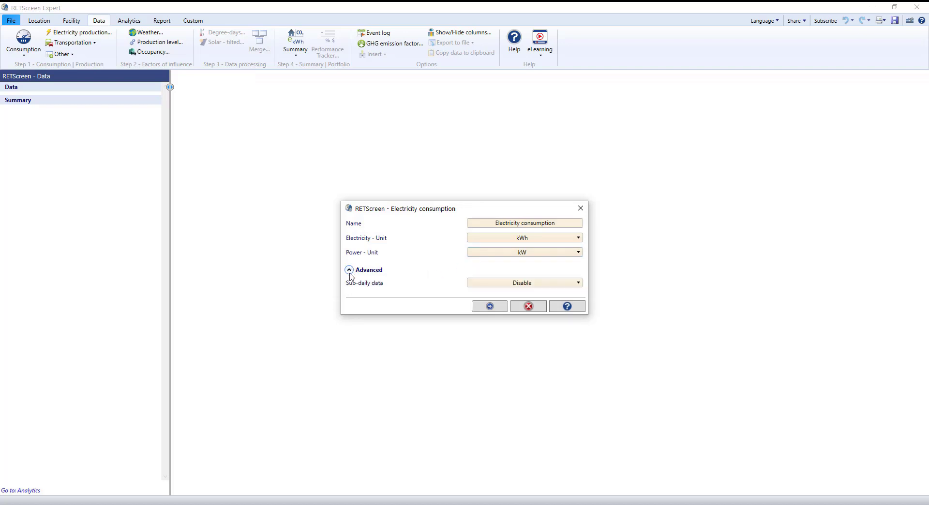
pyautogui.click(537, 283)
pyautogui.click(529, 294)
pyautogui.click(491, 307)
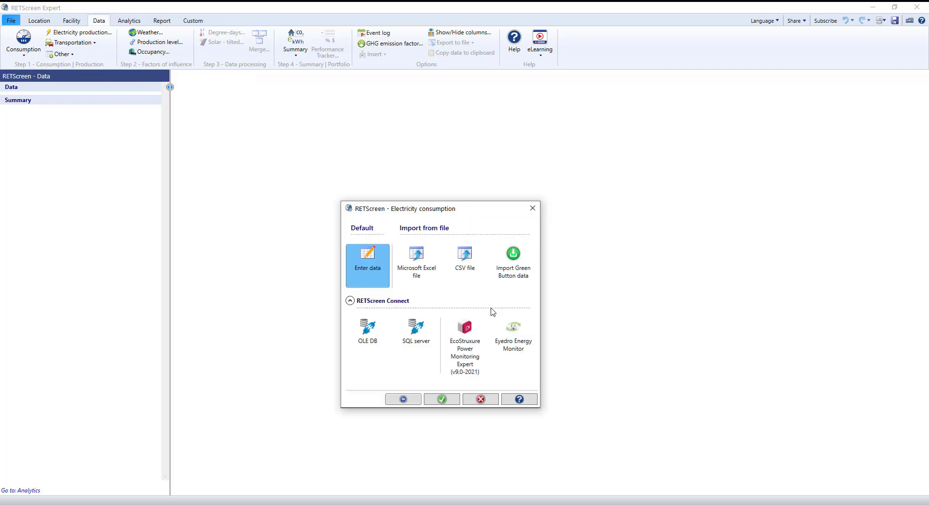
# Use the Eyedro Energy Monitor connection as the data source and select the meter 00B-00BFF.
pyautogui.click(513, 356)
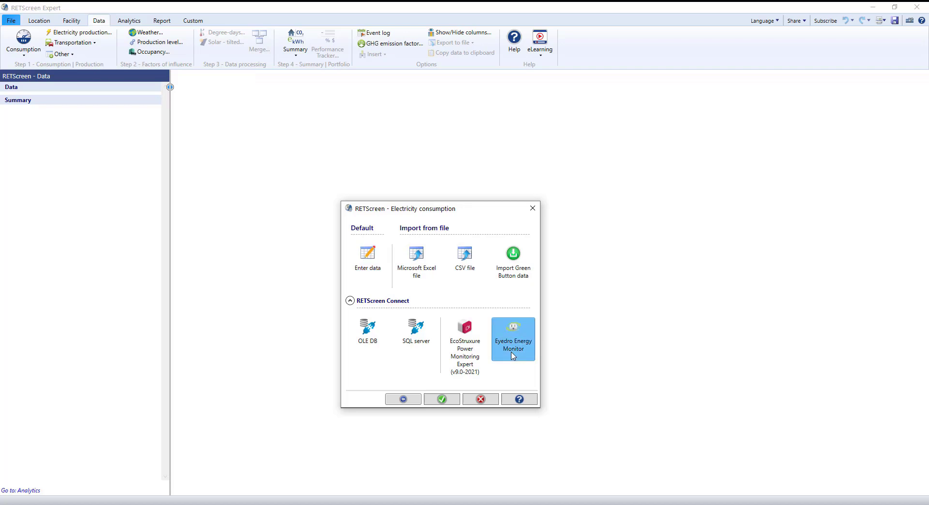
pyautogui.click(442, 399)
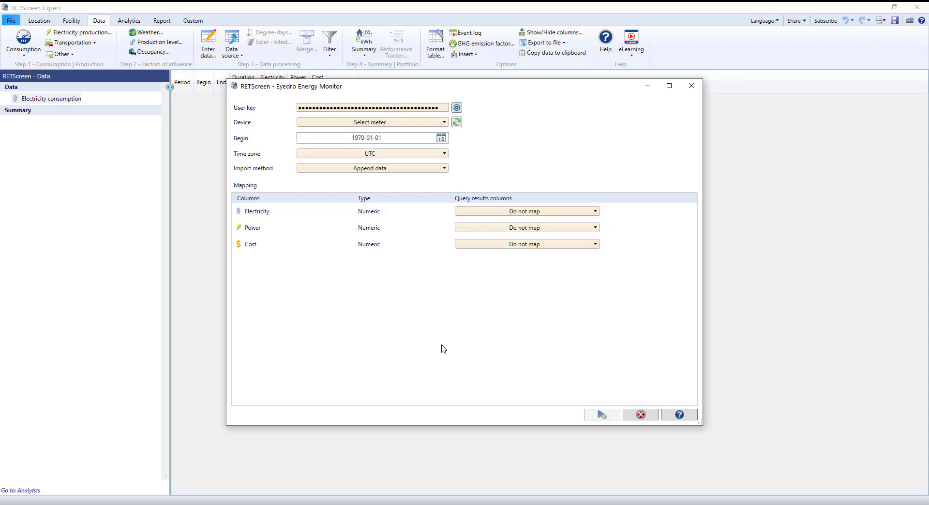
pyautogui.click(436, 124)
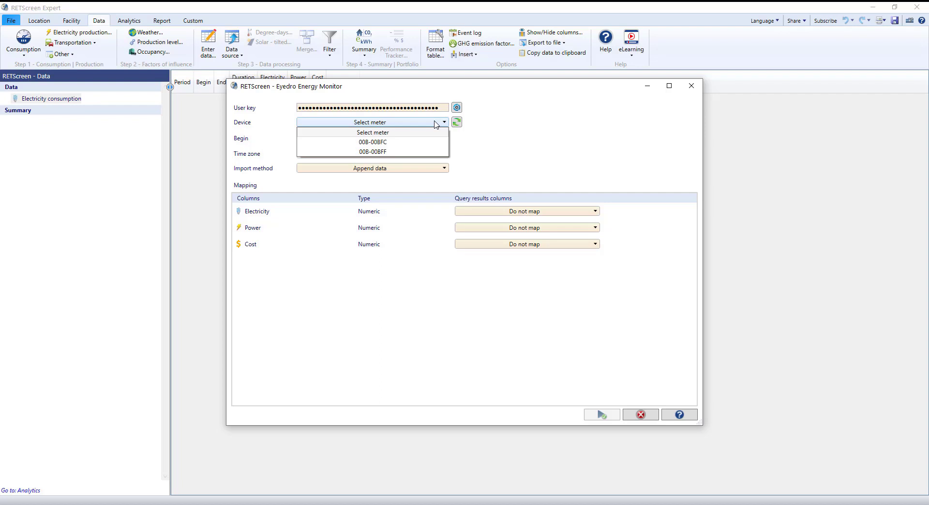
pyautogui.click(385, 152)
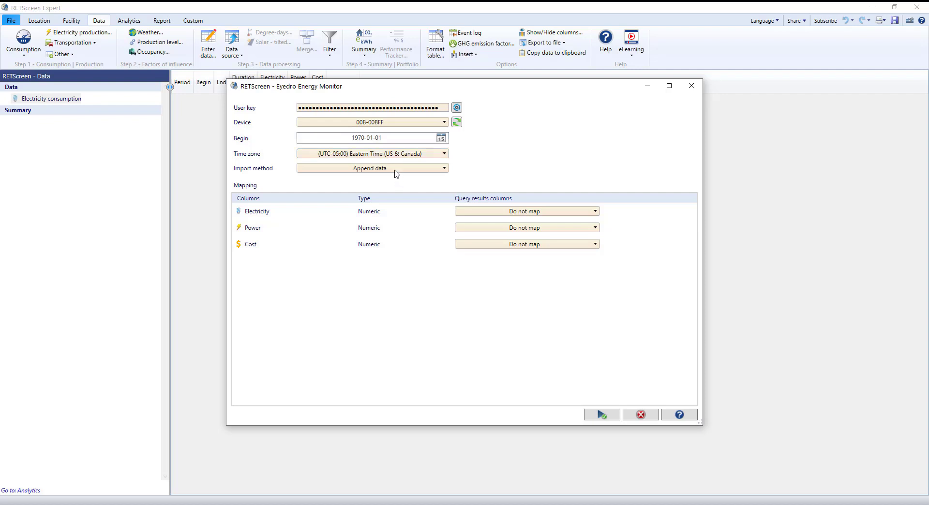
# Set the begin date of the meter data import to 2021-05-20.
pyautogui.click(441, 139)
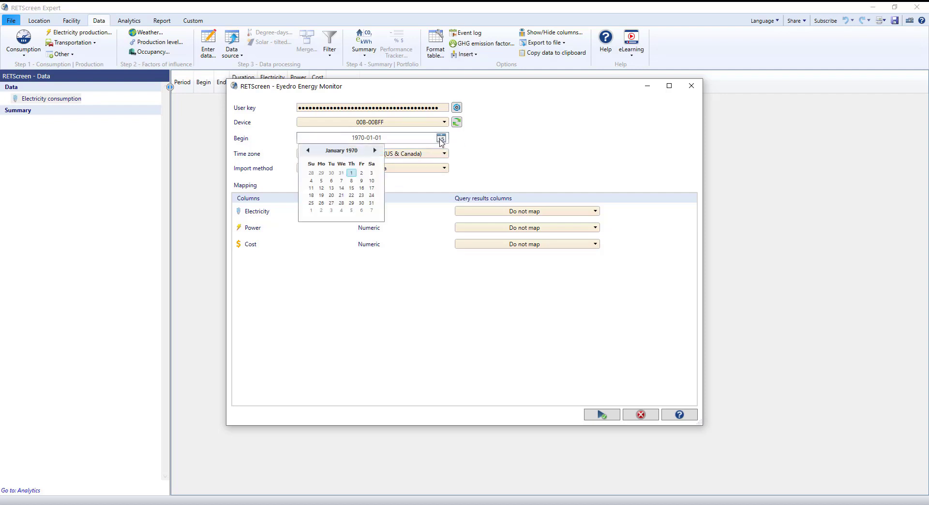
pyautogui.click(355, 152)
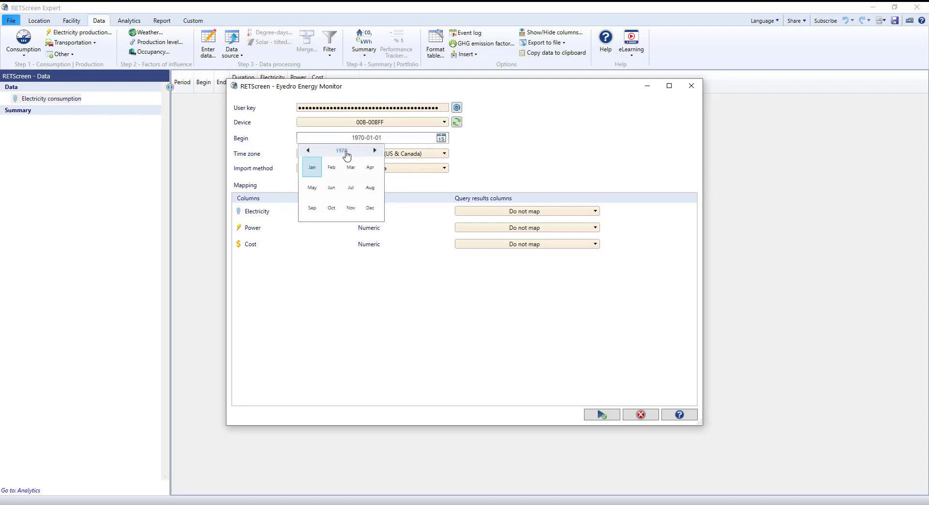
pyautogui.click(342, 150)
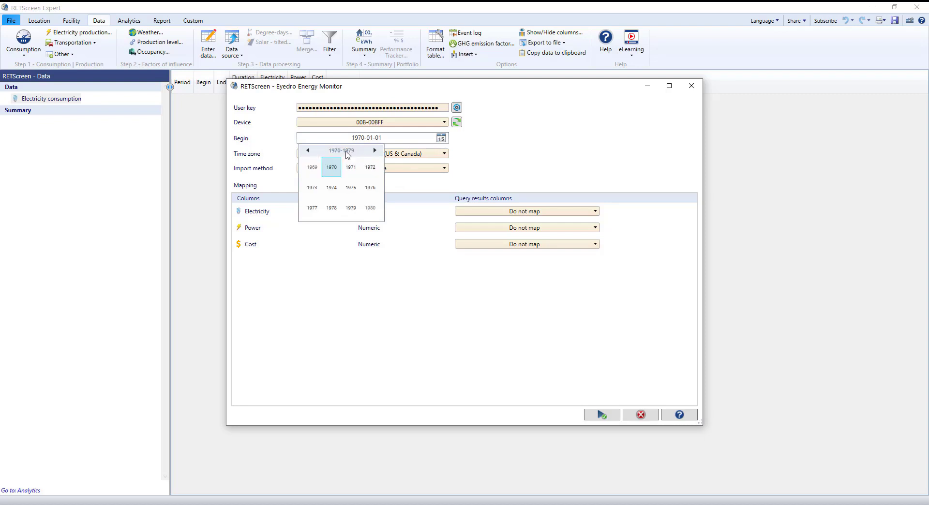
pyautogui.click(375, 151)
pyautogui.click(375, 151)
pyautogui.click(376, 151)
pyautogui.click(350, 167)
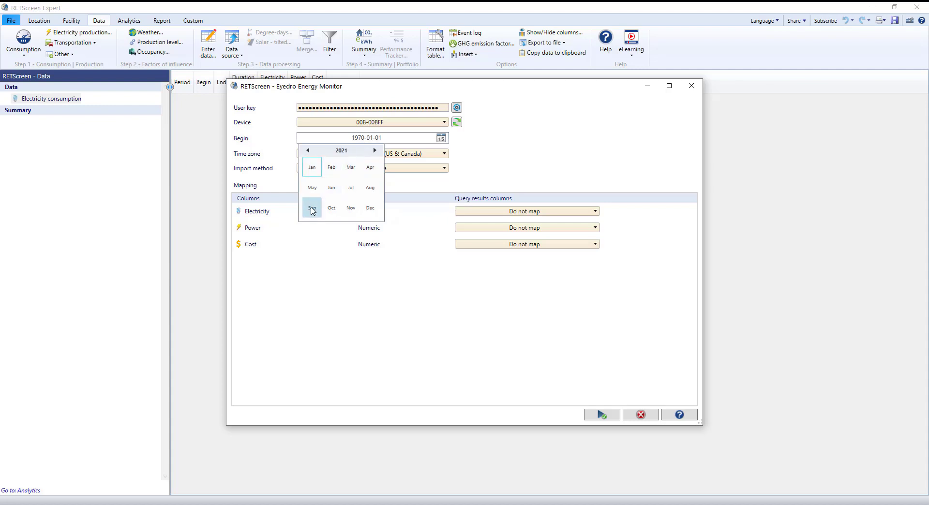
pyautogui.click(312, 187)
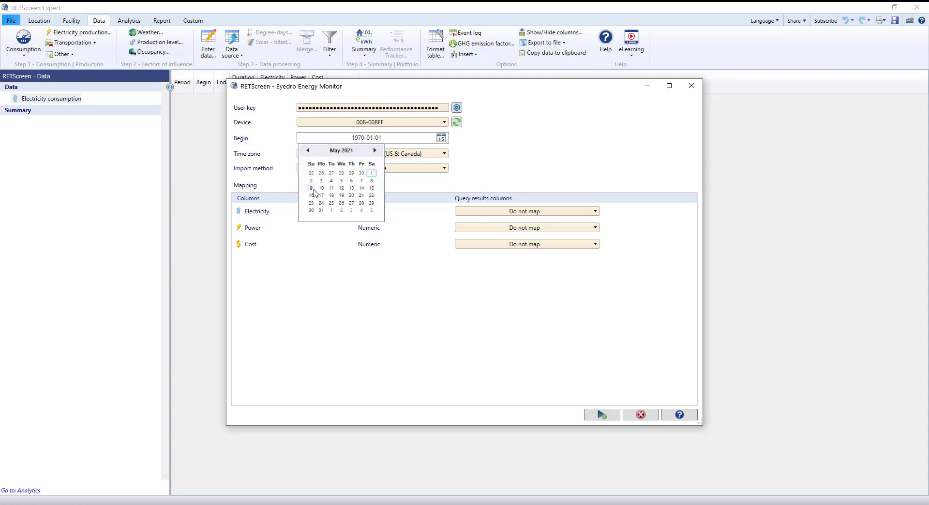
pyautogui.click(352, 196)
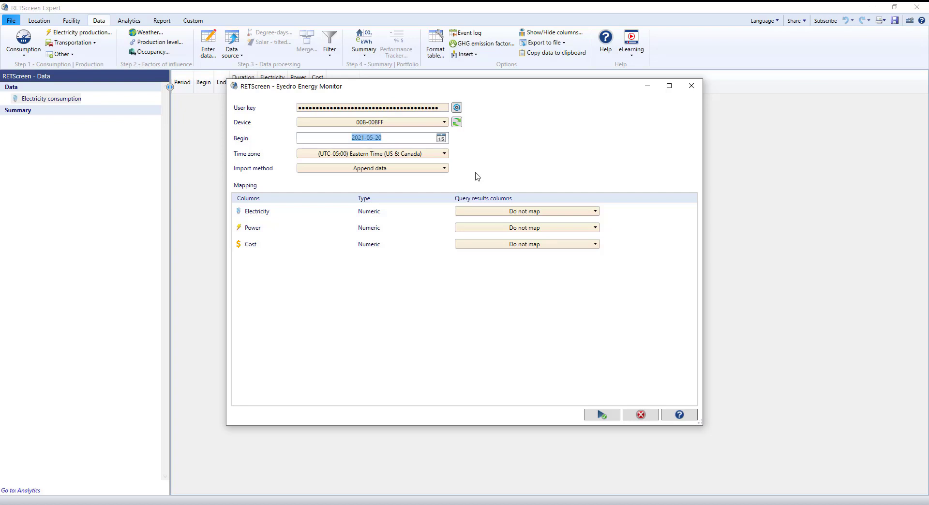
# Map the Electricity column to Consumption, leave Power unmapped, and import the Eyedro meter data.
pyautogui.click(439, 172)
pyautogui.click(438, 171)
pyautogui.click(568, 217)
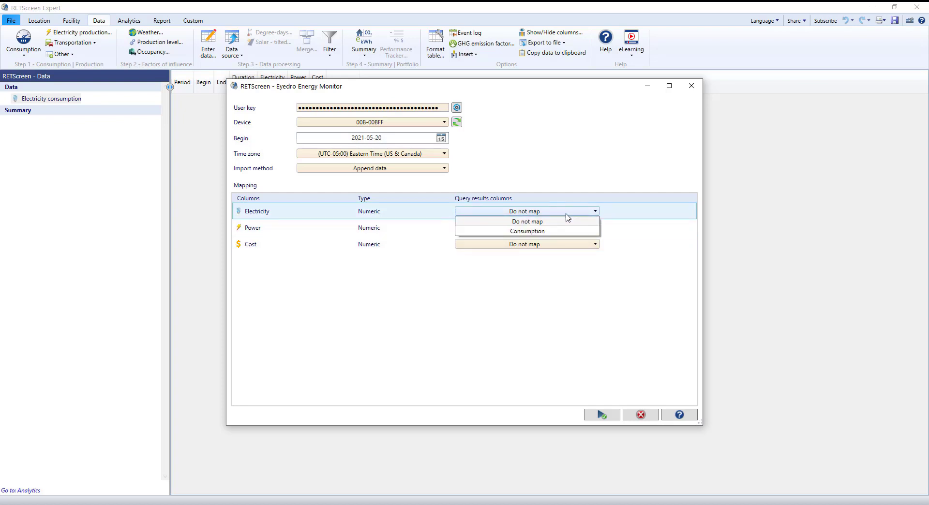
pyautogui.click(539, 232)
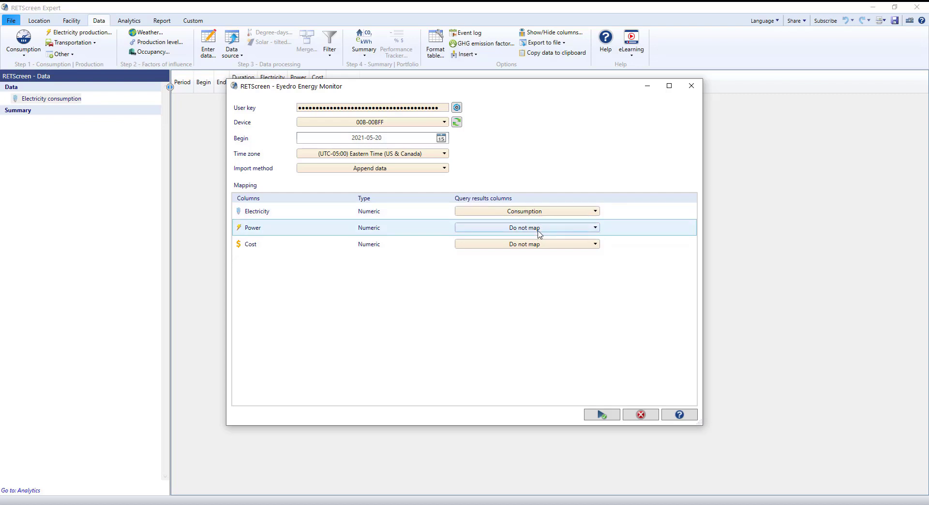
pyautogui.click(539, 228)
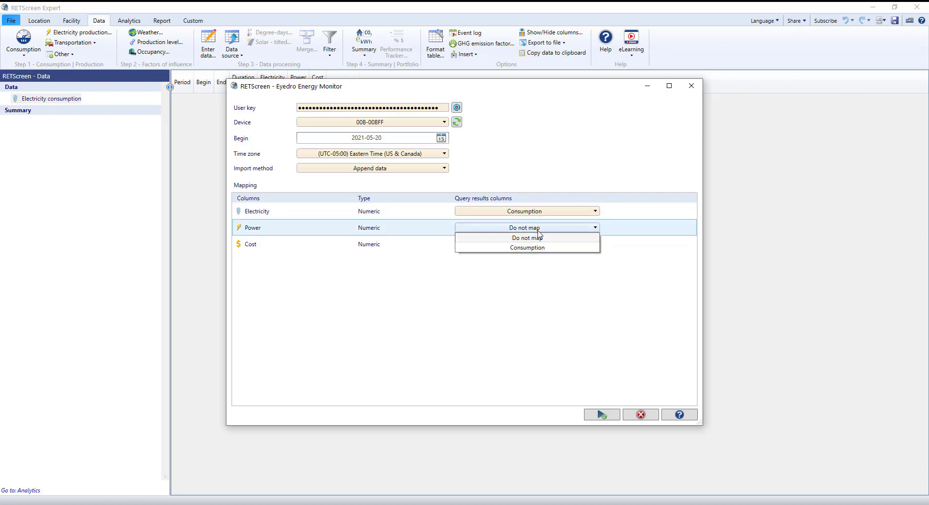
pyautogui.click(539, 237)
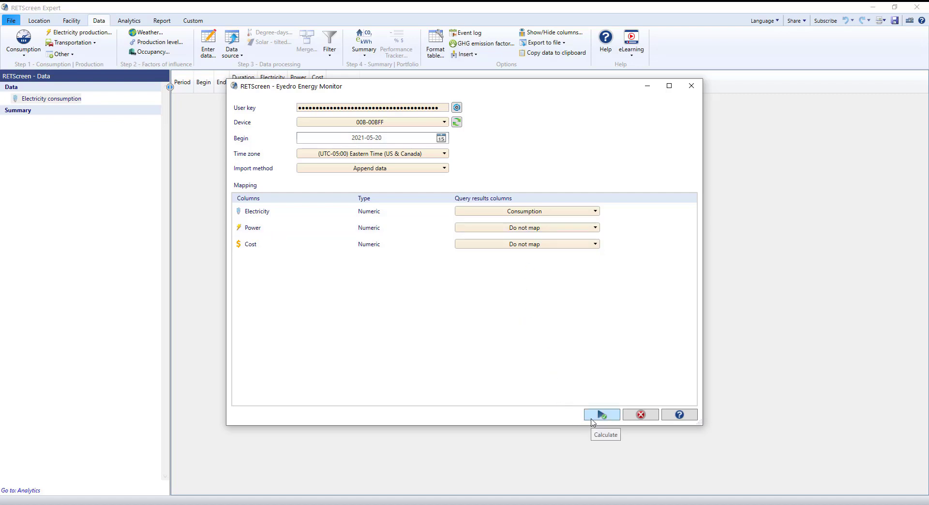
pyautogui.click(593, 419)
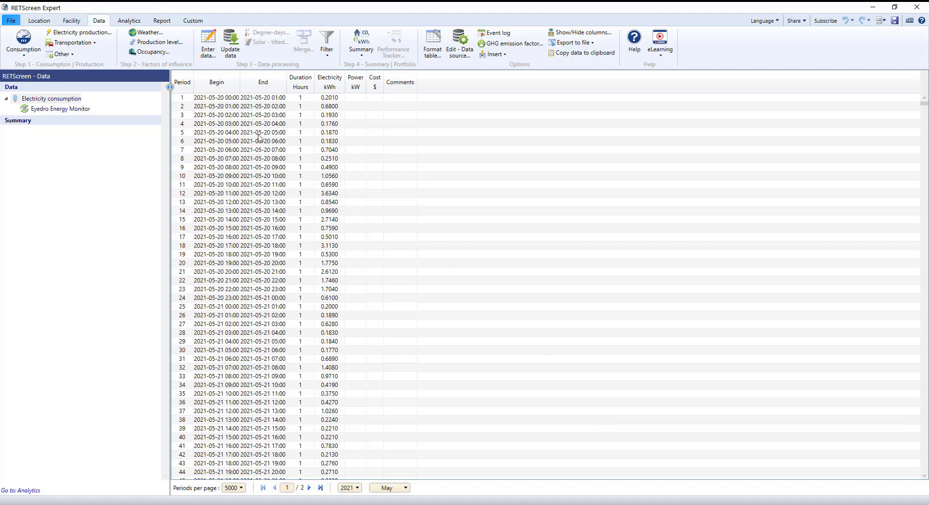
# Set up a weather dataset for the Waterloo facility location with sub-daily data enabled.
pyautogui.click(145, 34)
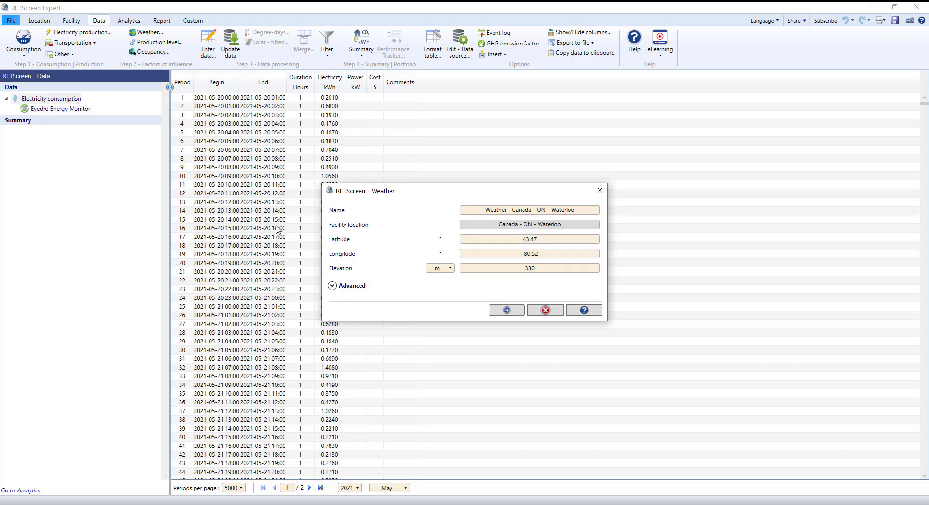
pyautogui.click(332, 288)
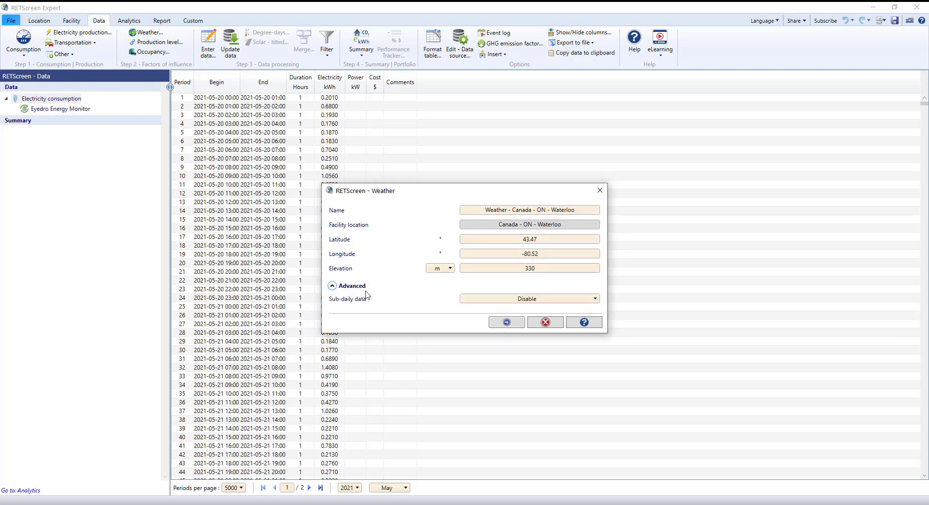
pyautogui.click(506, 302)
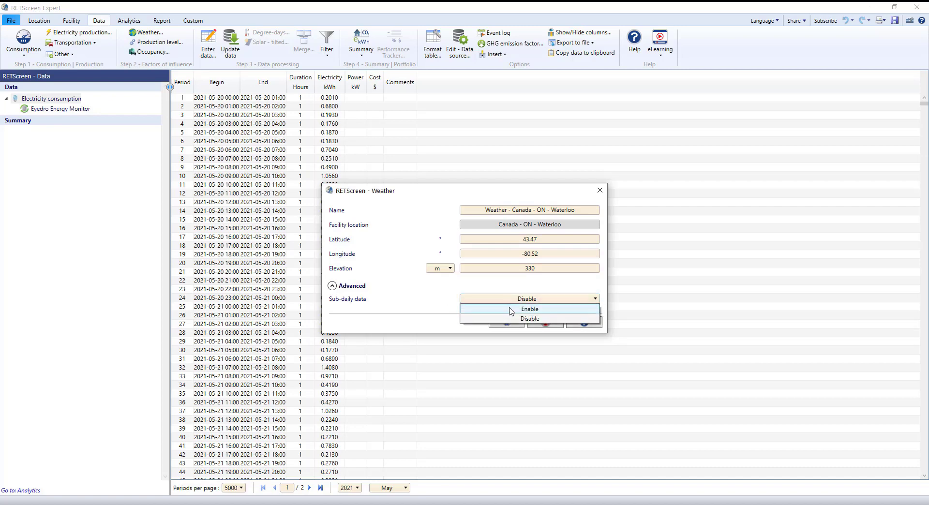
pyautogui.click(510, 310)
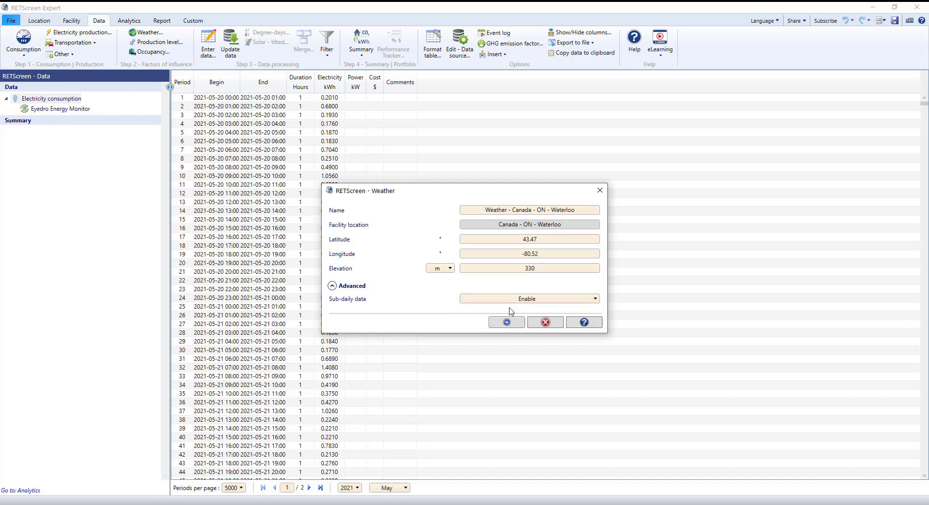
pyautogui.click(511, 323)
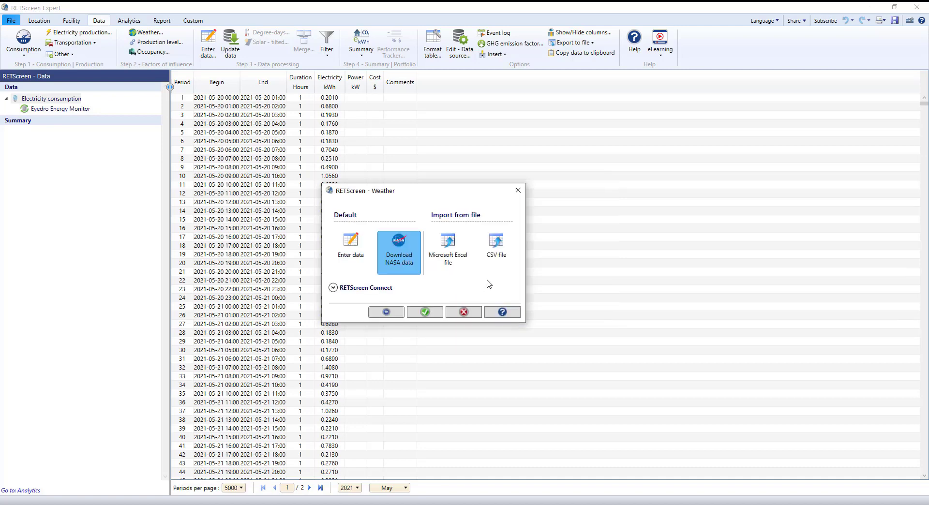
# Download hourly NASA solar and meteorology data from 2021-05-20 to 2022-05-11 for the weather dataset.
pyautogui.click(434, 312)
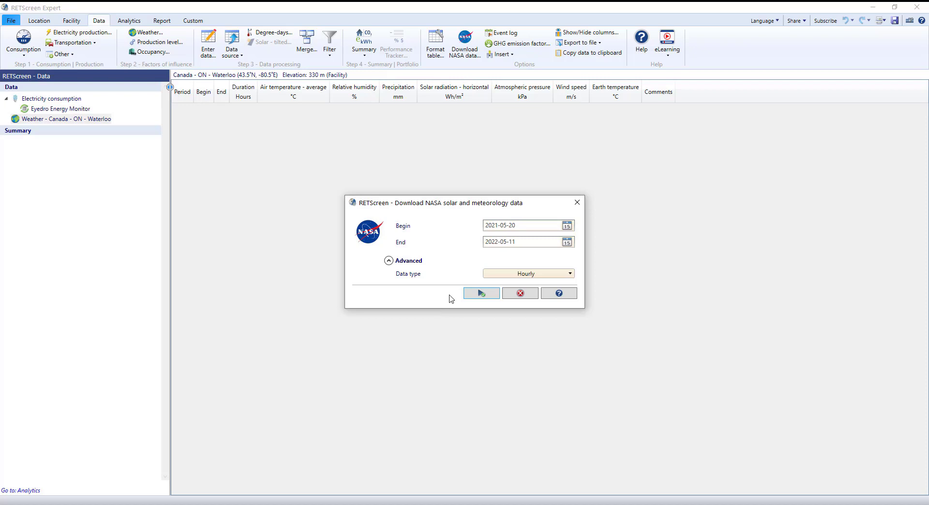
pyautogui.click(570, 274)
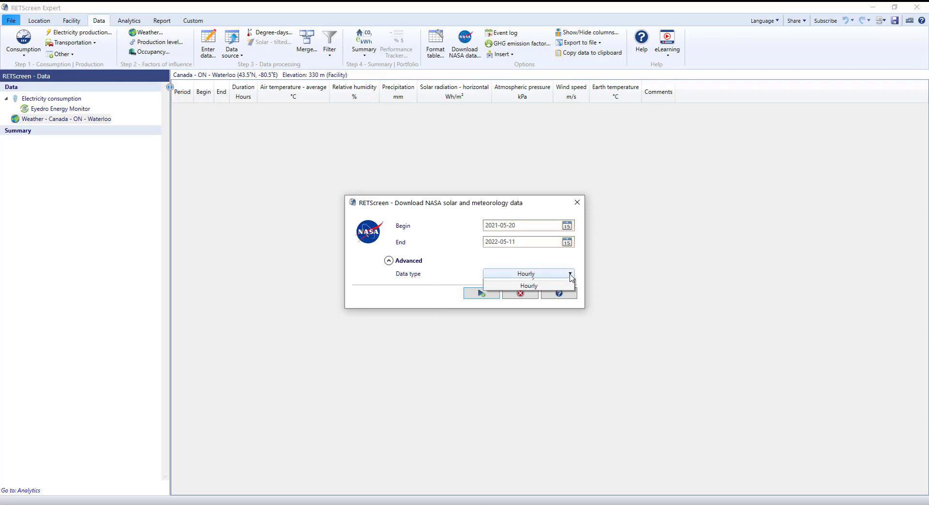
pyautogui.click(570, 275)
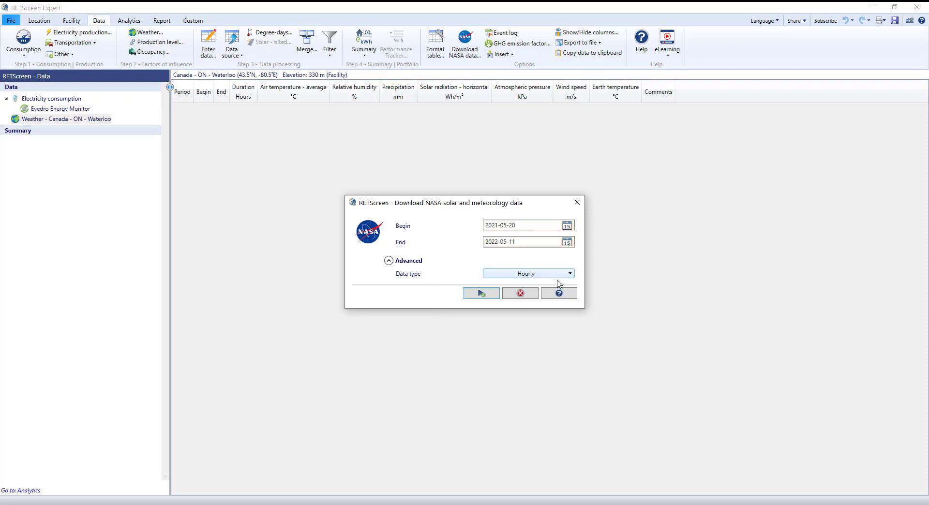
pyautogui.click(473, 297)
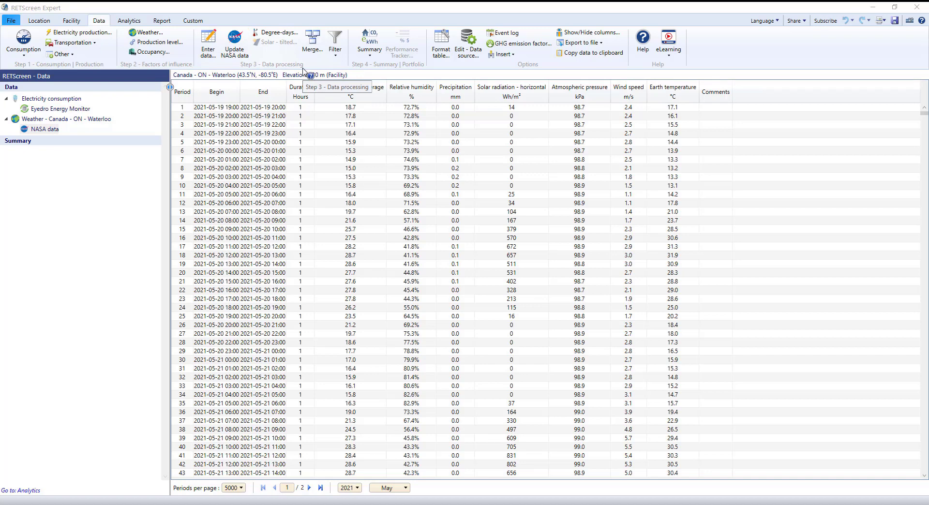
# Group the Eyedro Energy Monitor electricity consumption by month on a calendar-year basis, named Electricity consumption - Month.
pyautogui.click(80, 112)
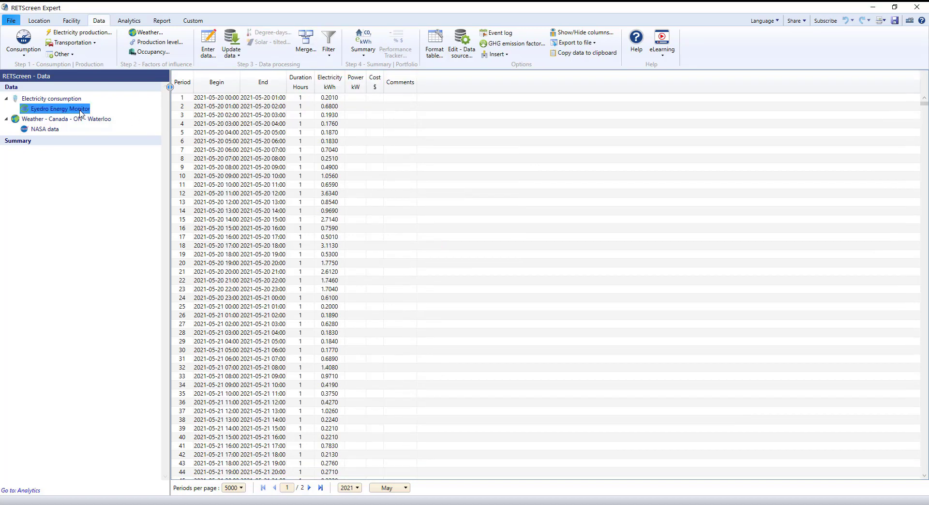
pyautogui.click(329, 56)
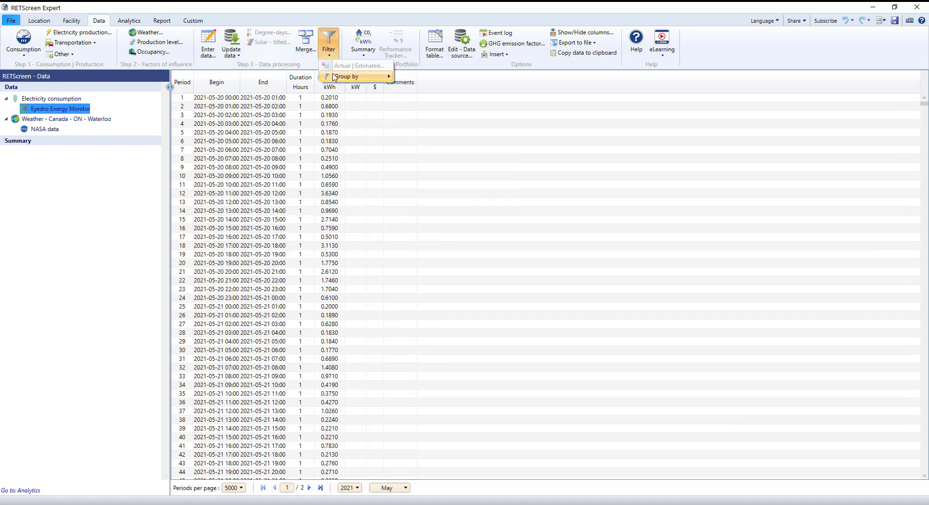
pyautogui.moveTo(334, 77)
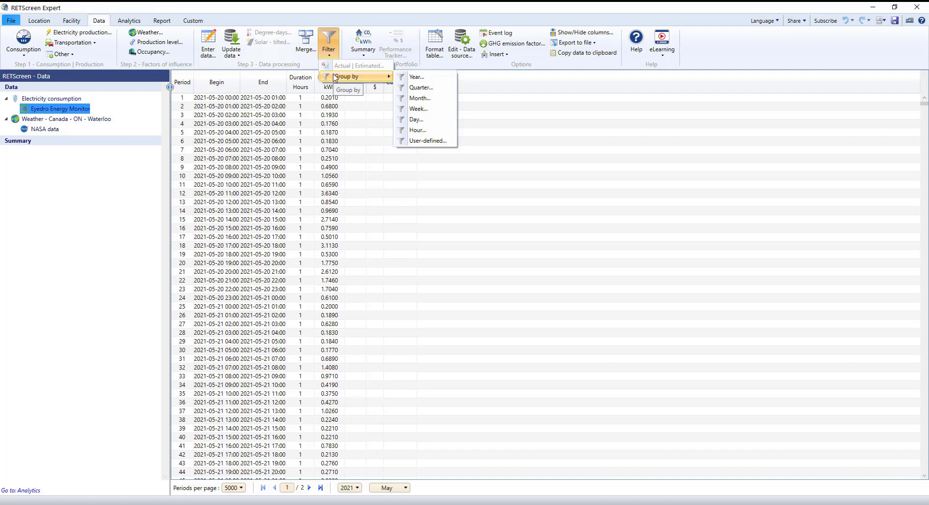
pyautogui.click(419, 100)
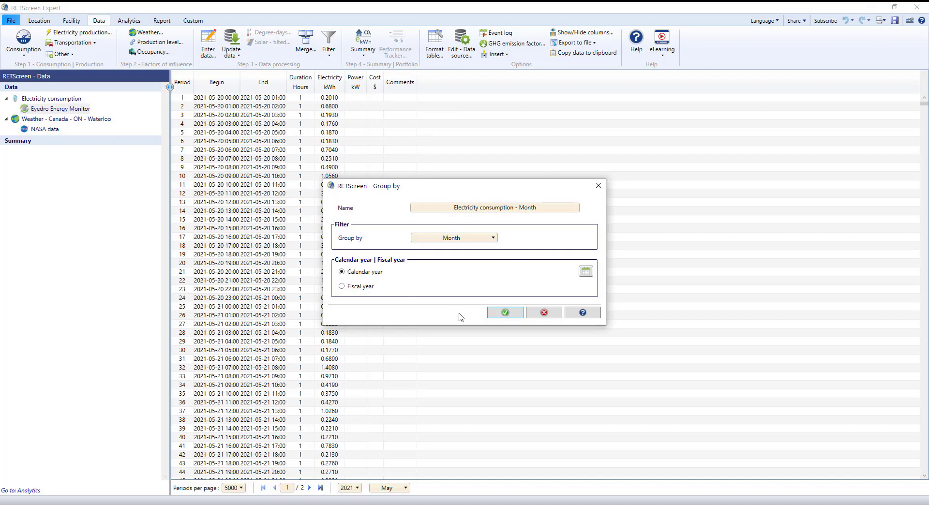
pyautogui.click(499, 318)
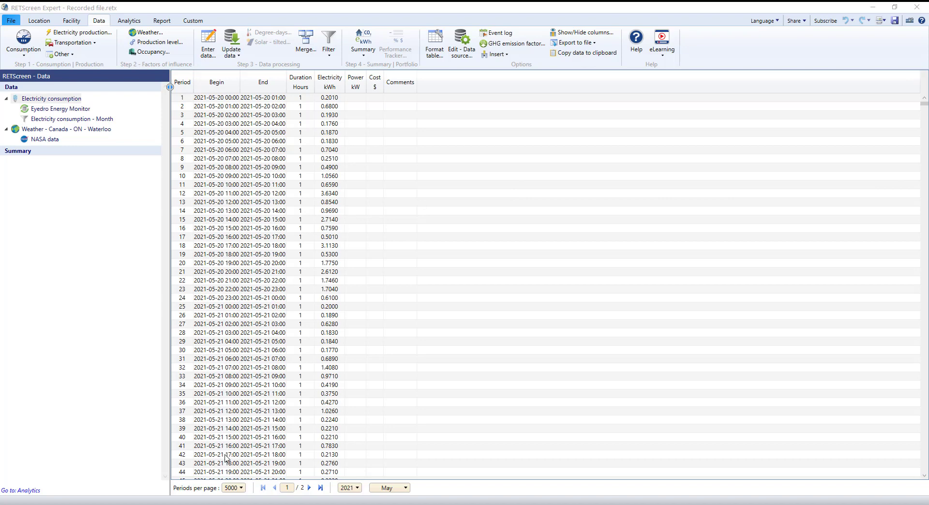
# Update only the selected Eyedro electricity table from its source, checking its most recent hourly records before and after the update.
pyautogui.click(309, 488)
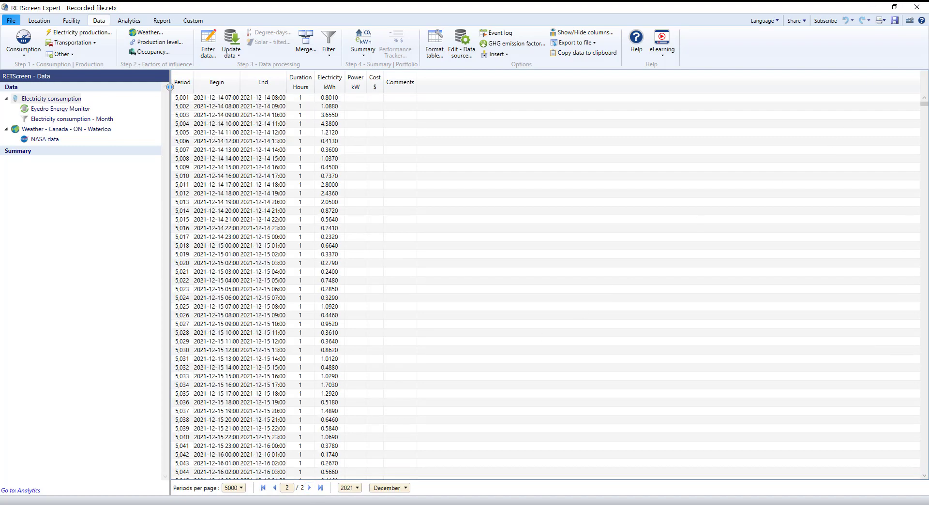
pyautogui.moveTo(924, 104); pyautogui.dragTo(924, 476)
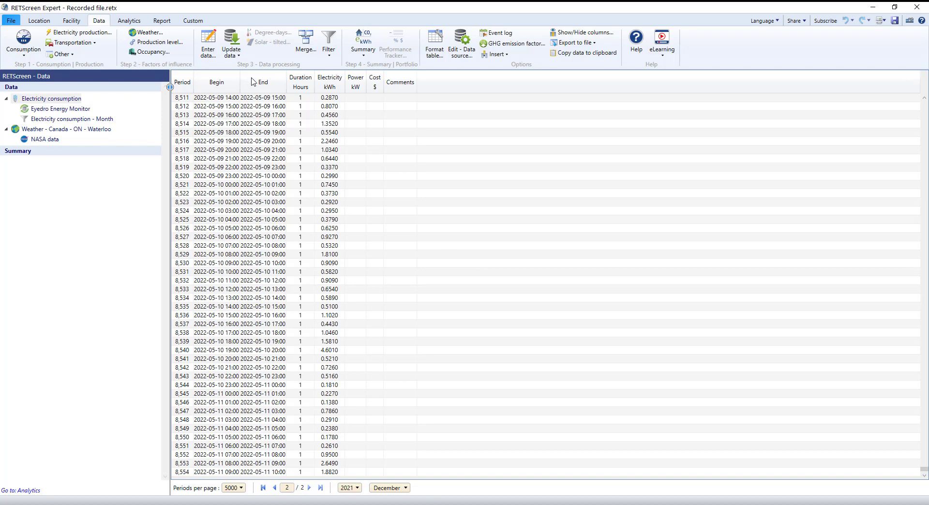
pyautogui.click(237, 57)
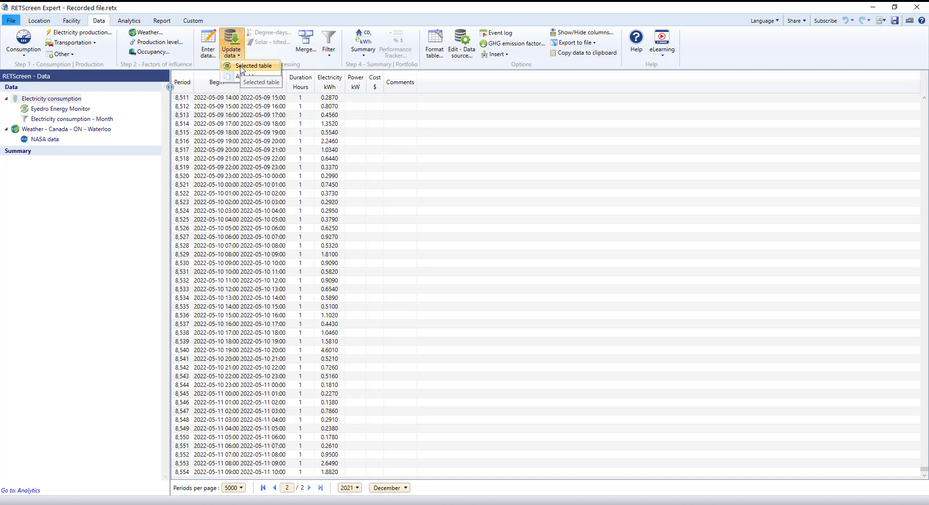
pyautogui.click(241, 68)
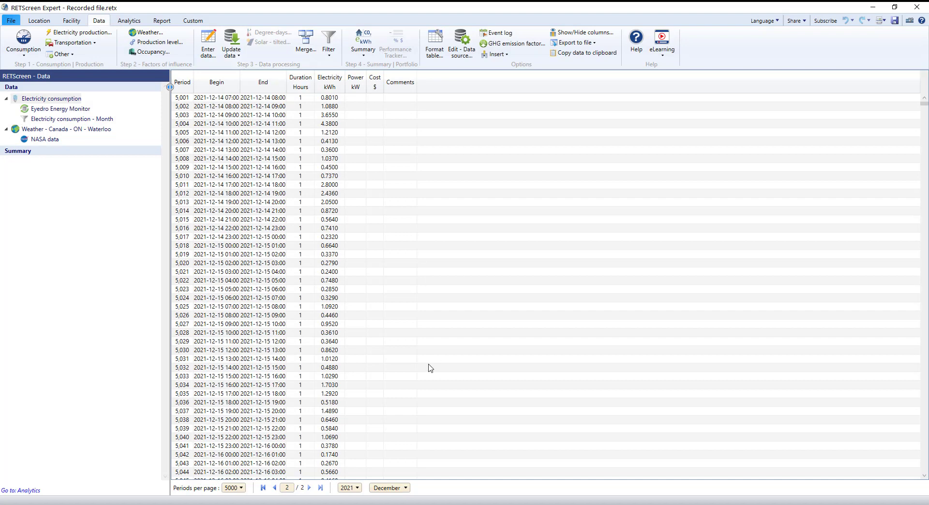
pyautogui.scroll(-17, 387, 384)
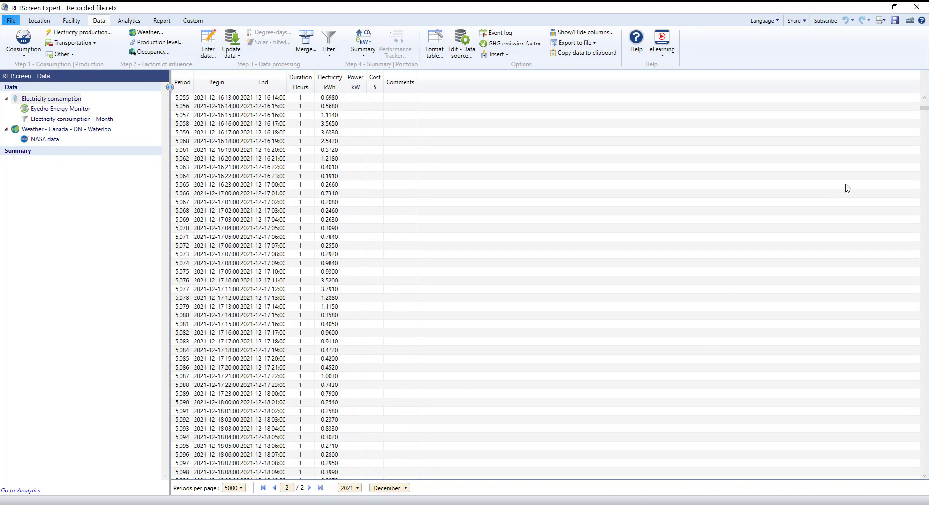
pyautogui.moveTo(925, 108); pyautogui.dragTo(926, 501)
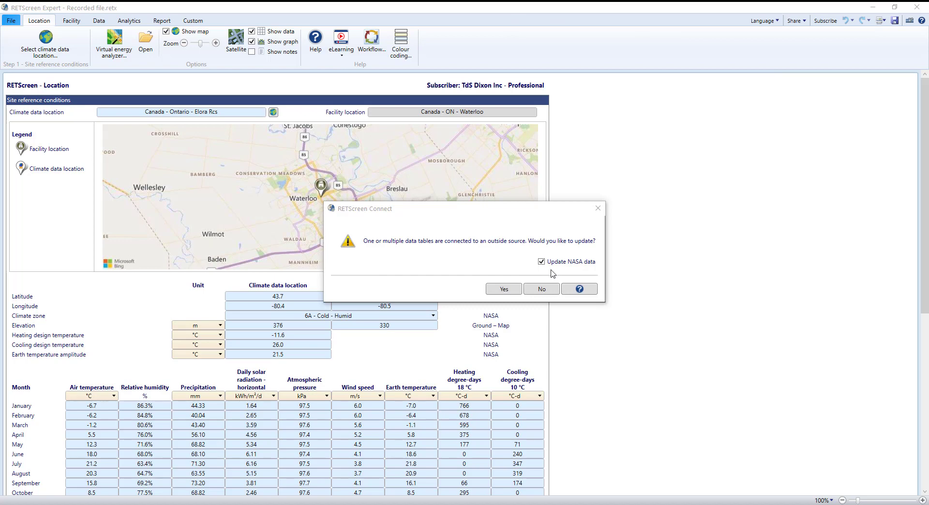
# Update the data tables connected to outside sources in the reopened file, with the NASA data included.
pyautogui.click(503, 289)
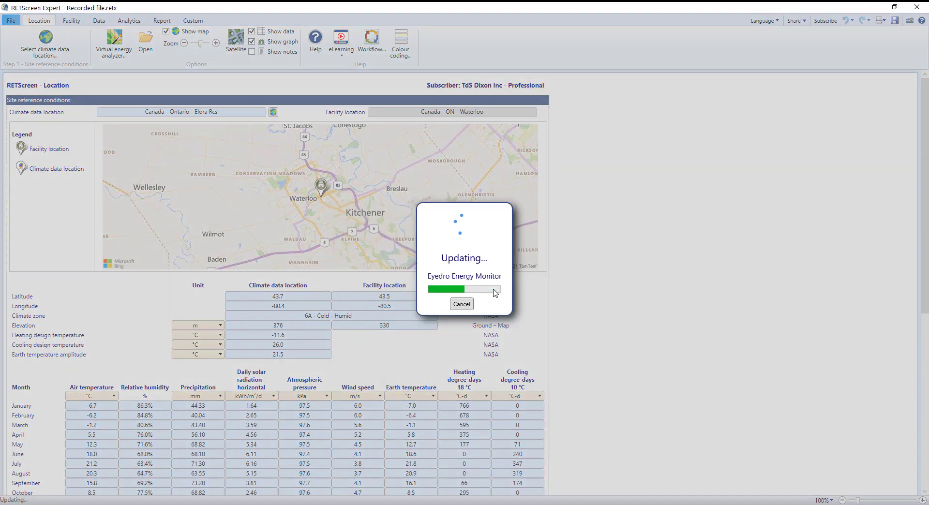